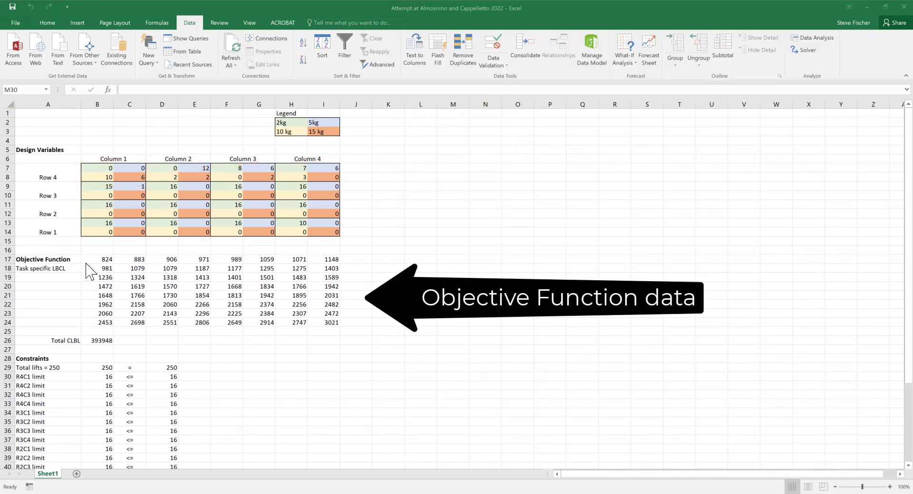
# Inspect the Total CLBL formula in B26 and the cell ranges it references
pyautogui.click(101, 341)
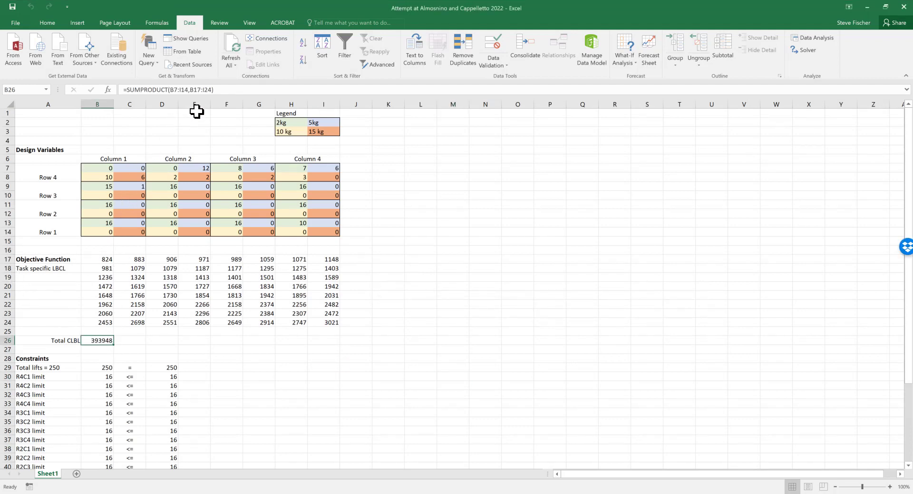
pyautogui.click(221, 90)
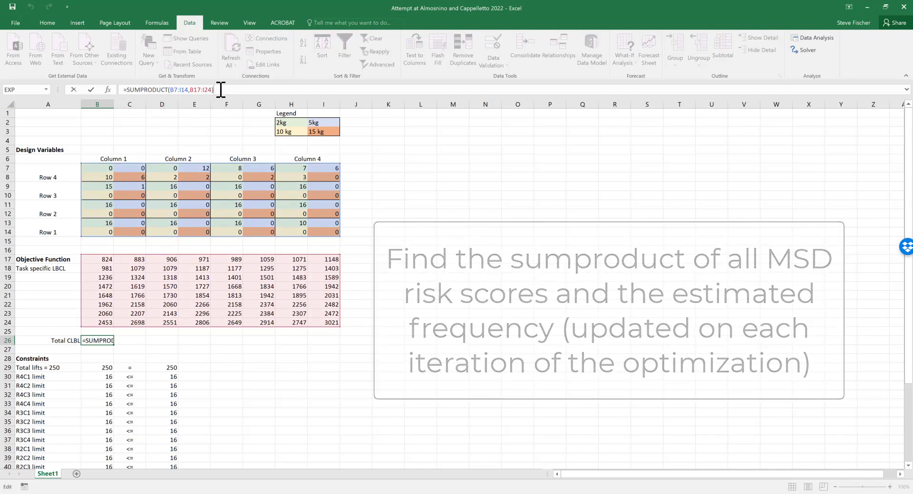
pyautogui.click(415, 298)
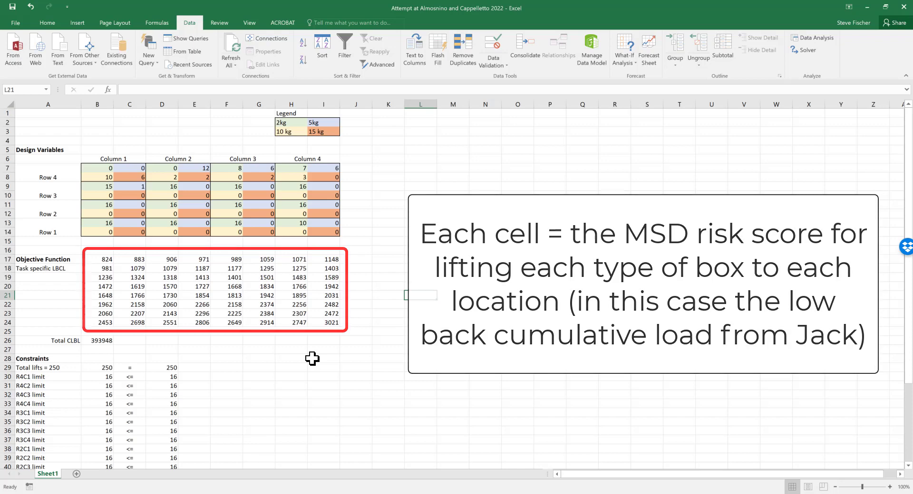
# Inspect the total lifts constraint formula in B29 and the design variable range it sums
pyautogui.scroll(-1, 241, 363)
pyautogui.scroll(-4, 241, 364)
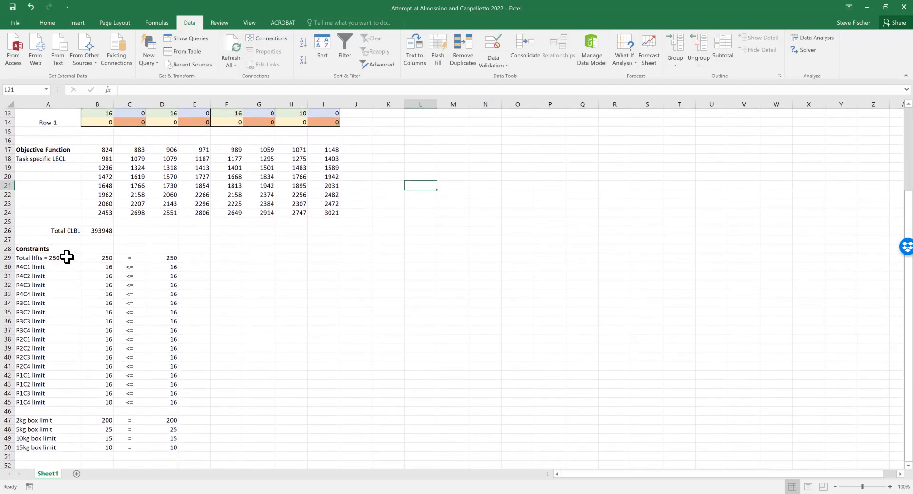
pyautogui.click(95, 255)
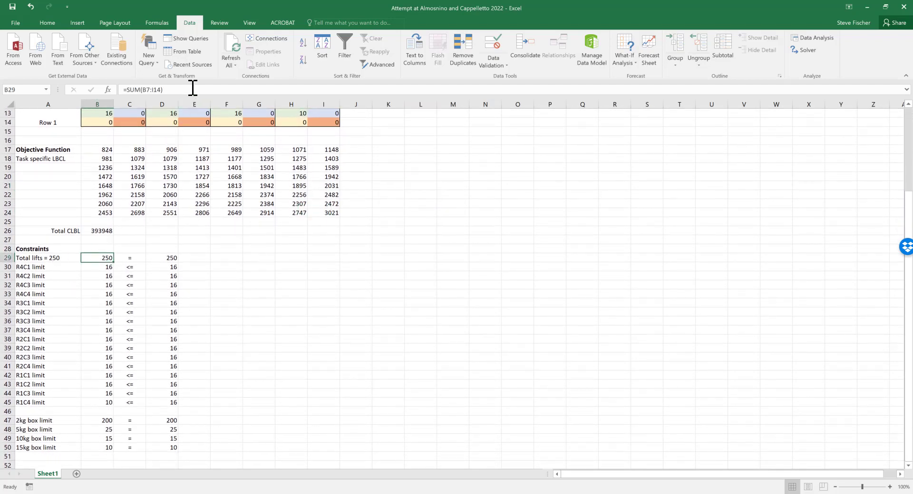
pyautogui.press('F2')
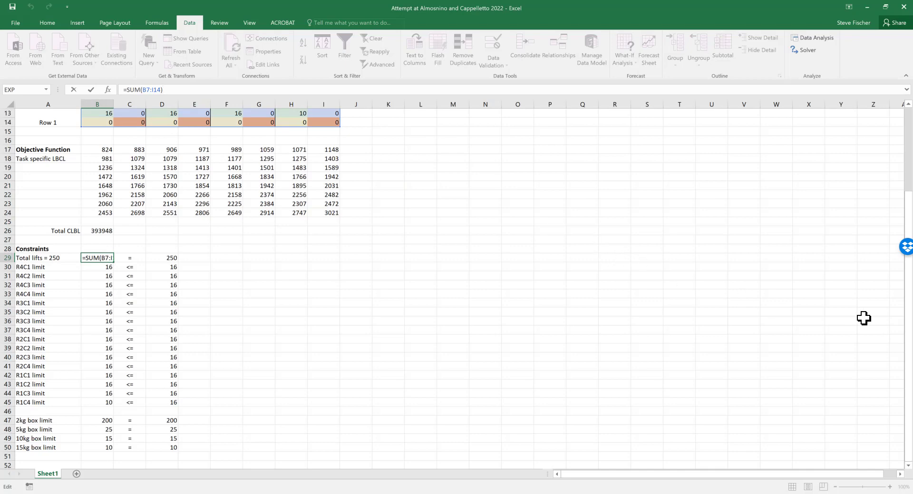
pyautogui.click(421, 185)
pyautogui.click(95, 256)
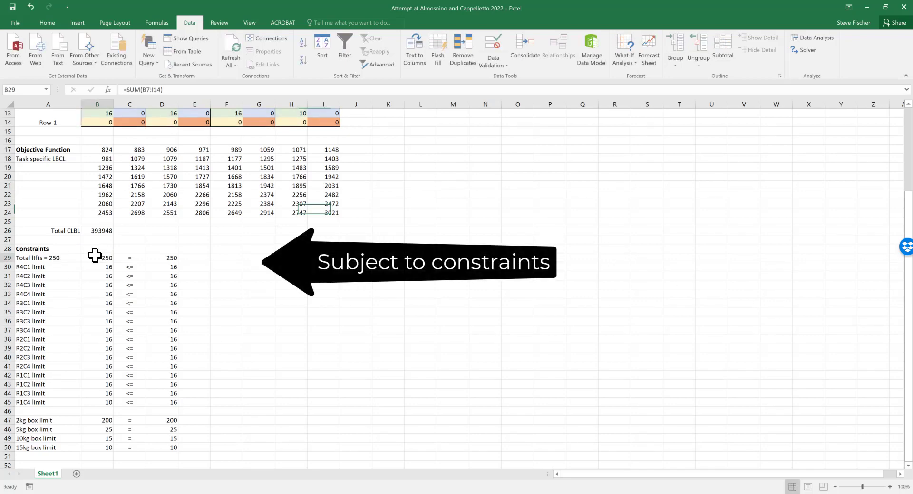
pyautogui.click(189, 90)
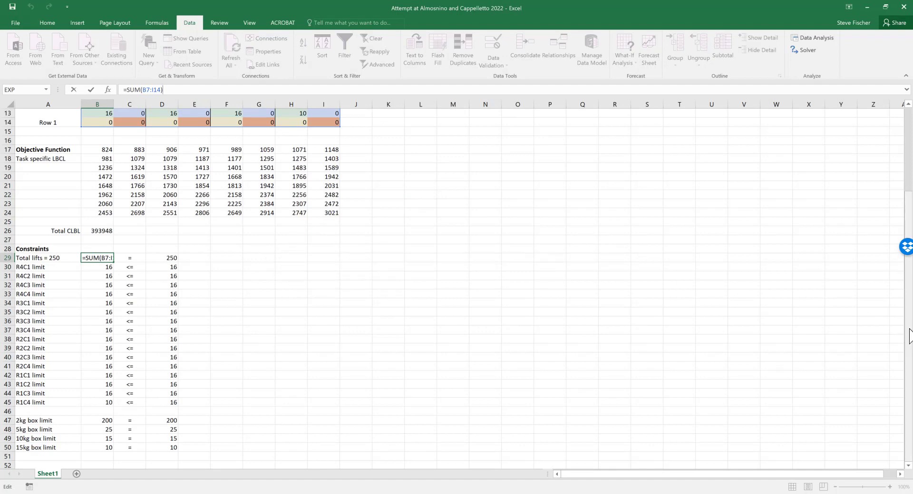
pyautogui.scroll(3, 879, 328)
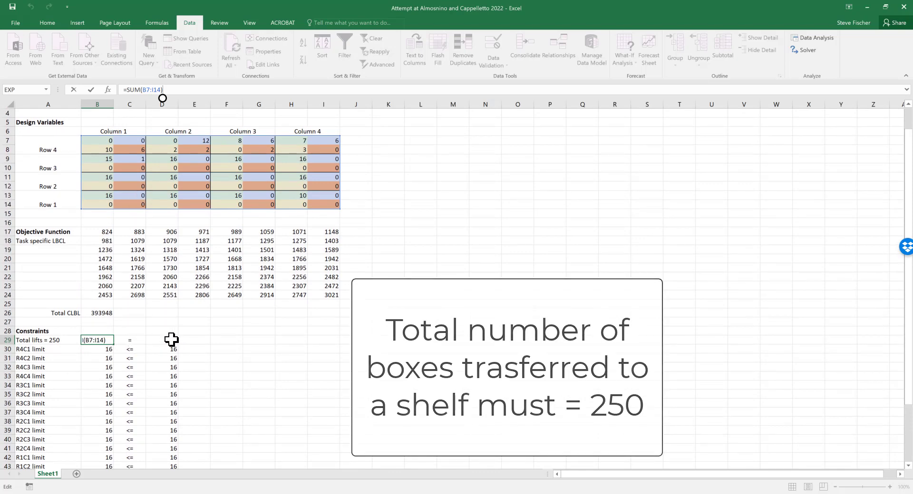
pyautogui.click(248, 342)
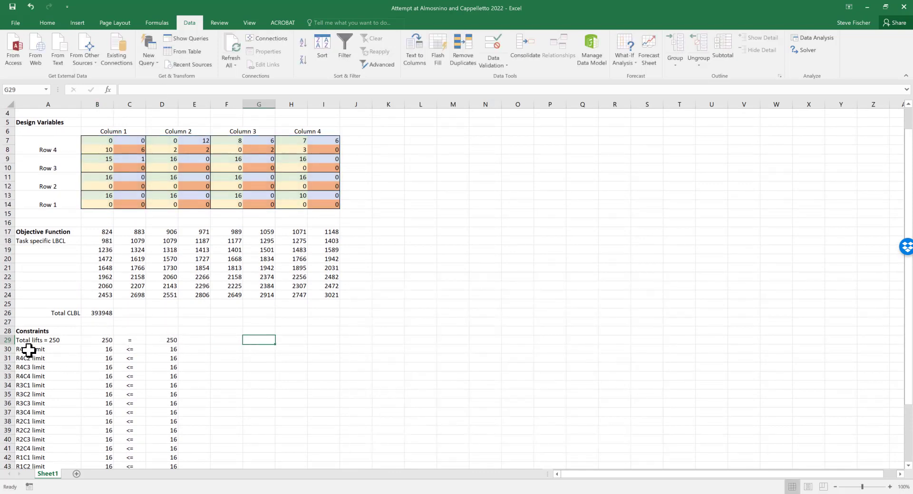
# Inspect the R4C1 limit formula in B30 and the shelf cells it adds up
pyautogui.click(96, 347)
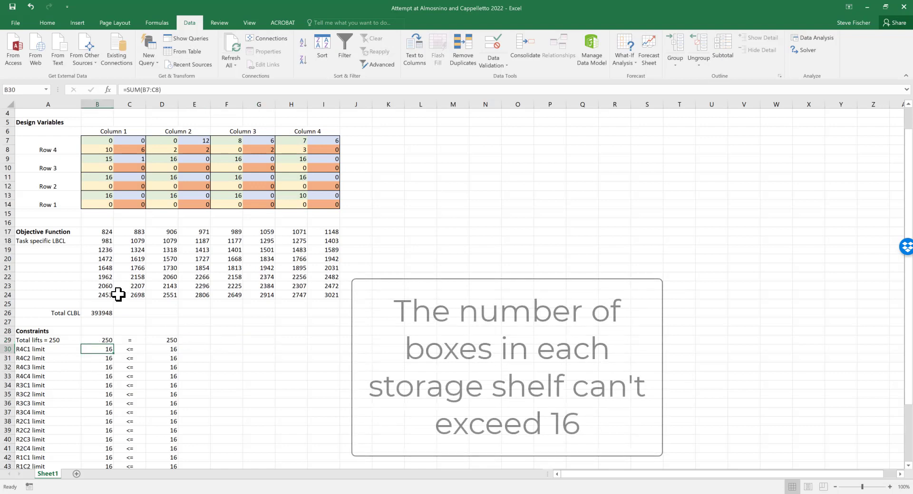
pyautogui.click(190, 89)
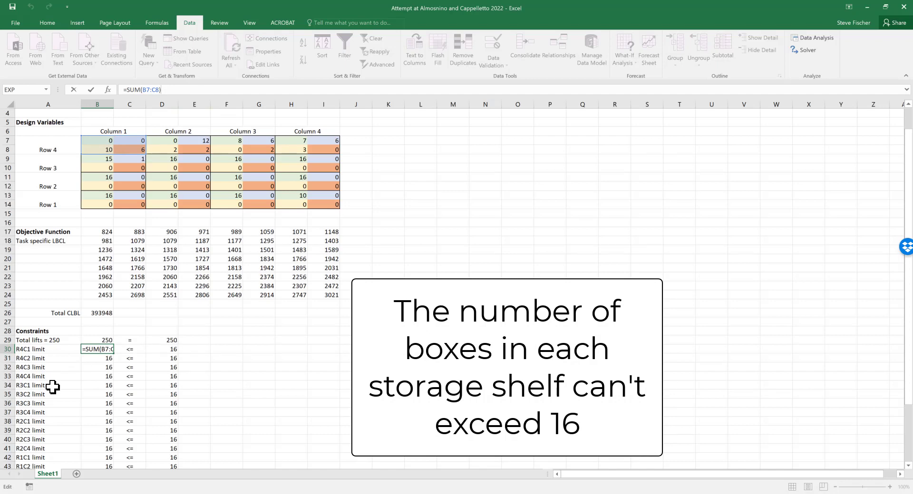
pyautogui.click(221, 385)
# Inspect the 2kg box limit formula in B47 and the design variable cells it references
pyautogui.scroll(-2, 222, 386)
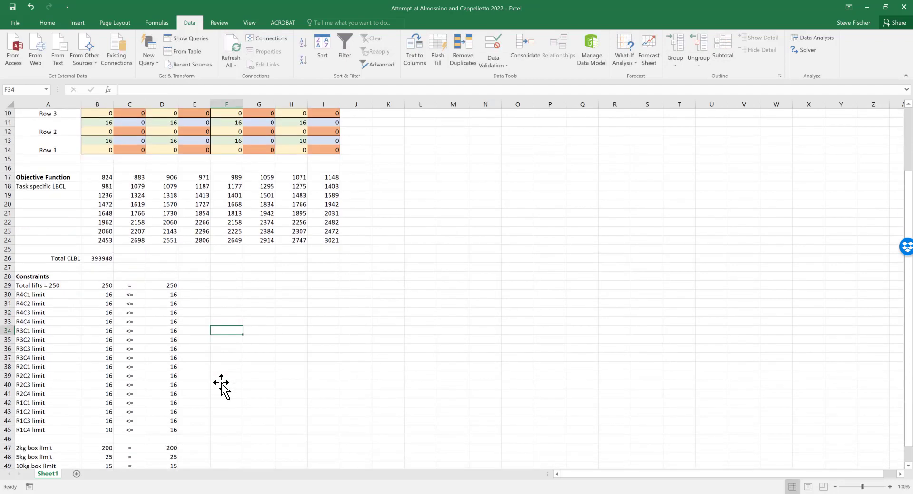
pyautogui.scroll(-3, 221, 386)
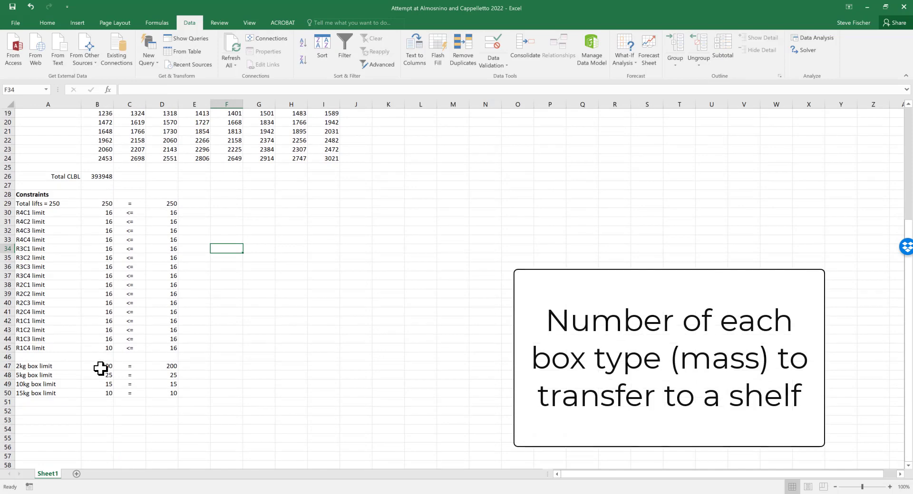
pyautogui.click(101, 367)
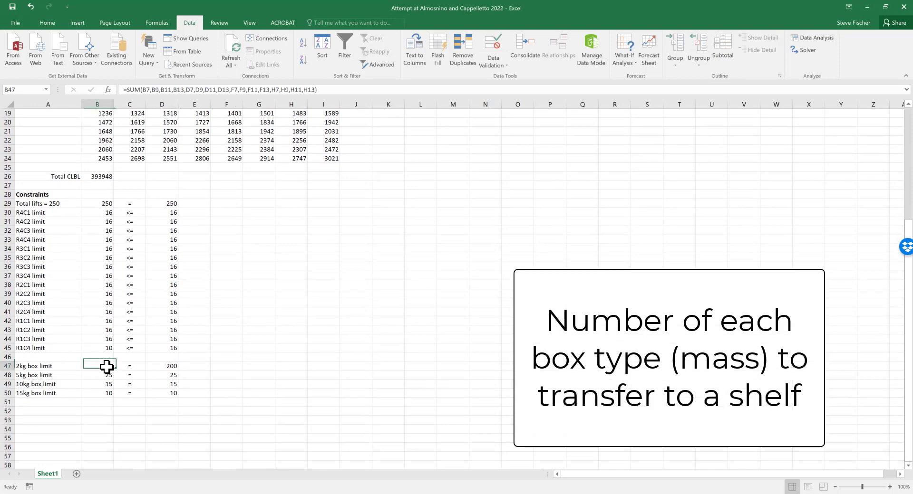
pyautogui.click(326, 89)
pyautogui.moveTo(904, 302); pyautogui.dragTo(898, 198)
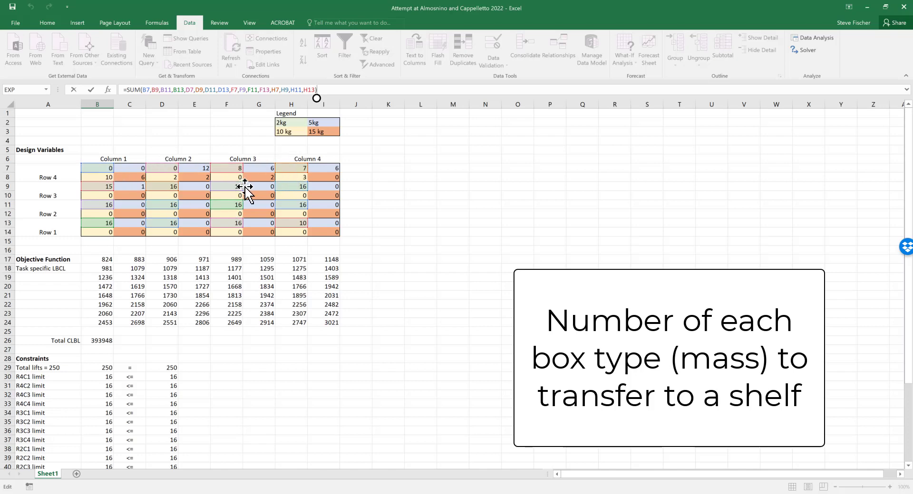
pyautogui.moveTo(908, 190); pyautogui.dragTo(912, 330)
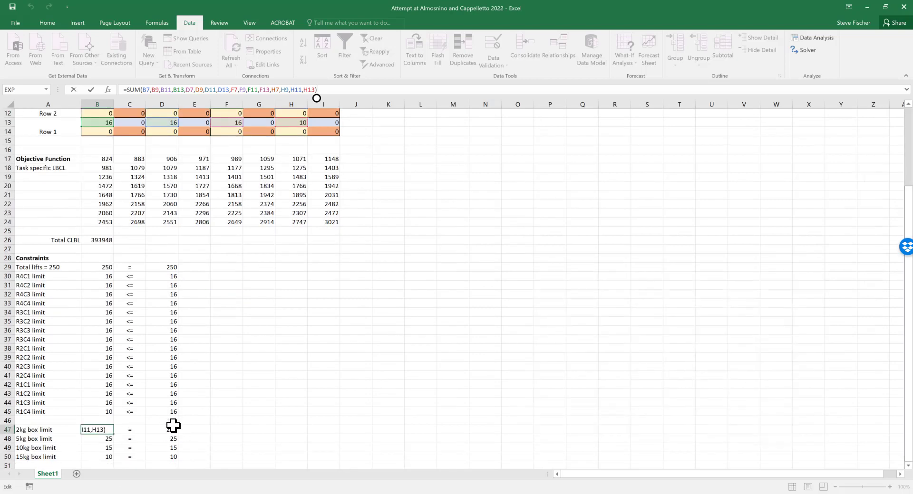
pyautogui.click(264, 338)
# Set up Solver to minimize the Total CLBL in B26 by changing the design variable cells B7:I14
pyautogui.scroll(3, 338, 279)
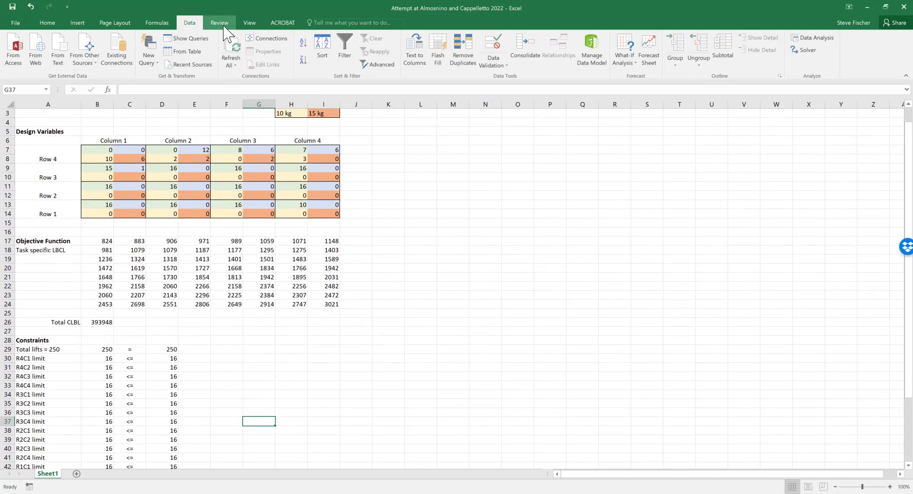
pyautogui.click(804, 50)
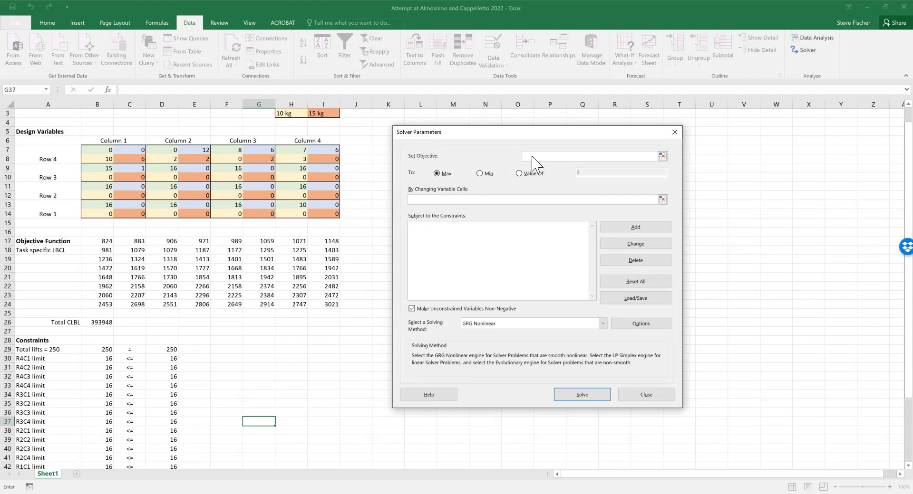
pyautogui.click(663, 156)
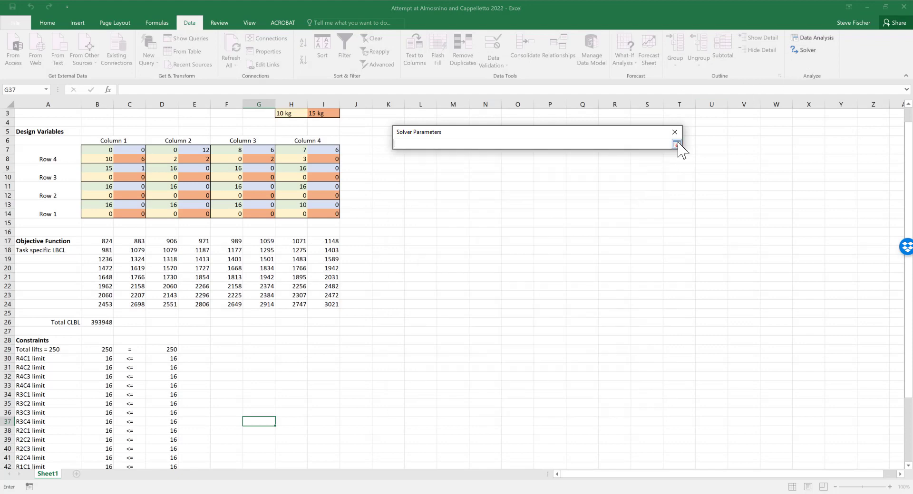
pyautogui.click(101, 322)
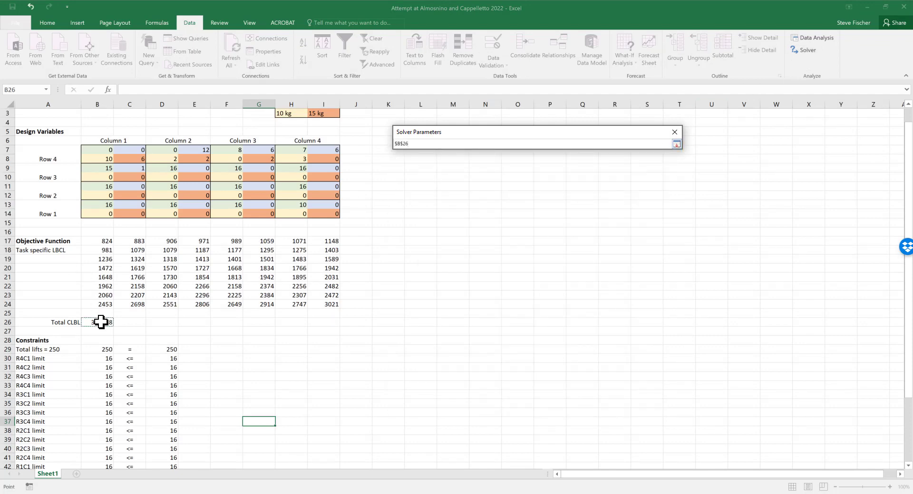
pyautogui.press('Return')
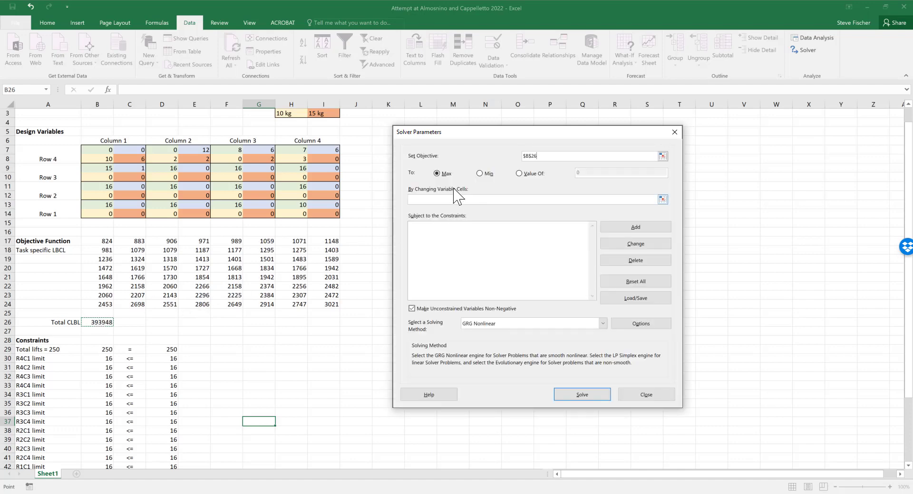
pyautogui.click(480, 174)
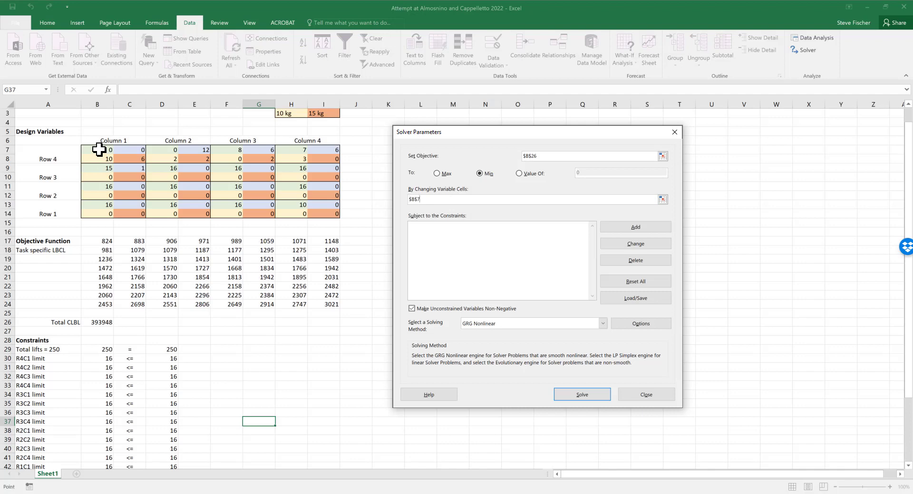
pyautogui.moveTo(98, 150); pyautogui.dragTo(330, 212)
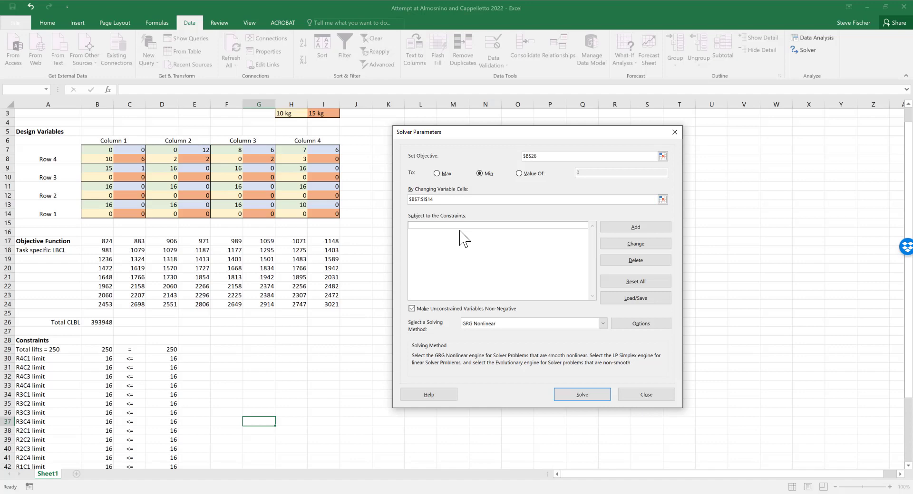
# Add a Solver constraint requiring the total lifts in B29 to equal D29
pyautogui.click(639, 227)
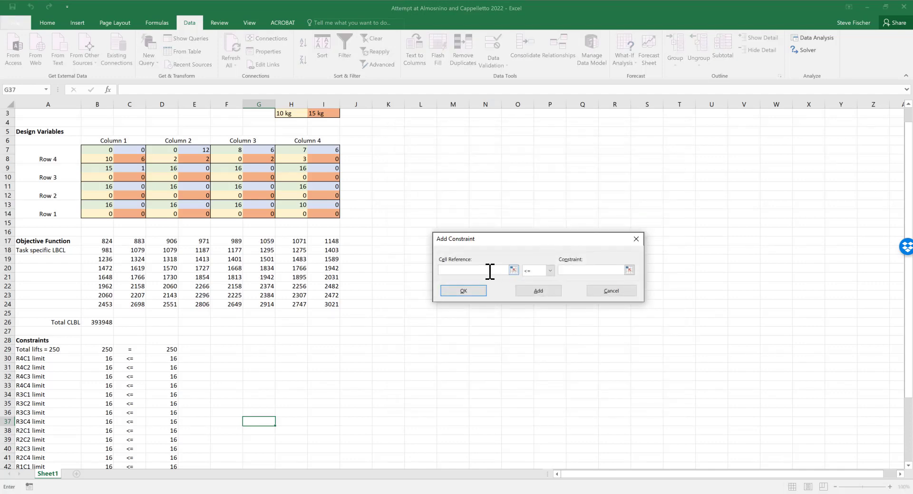
pyautogui.click(100, 349)
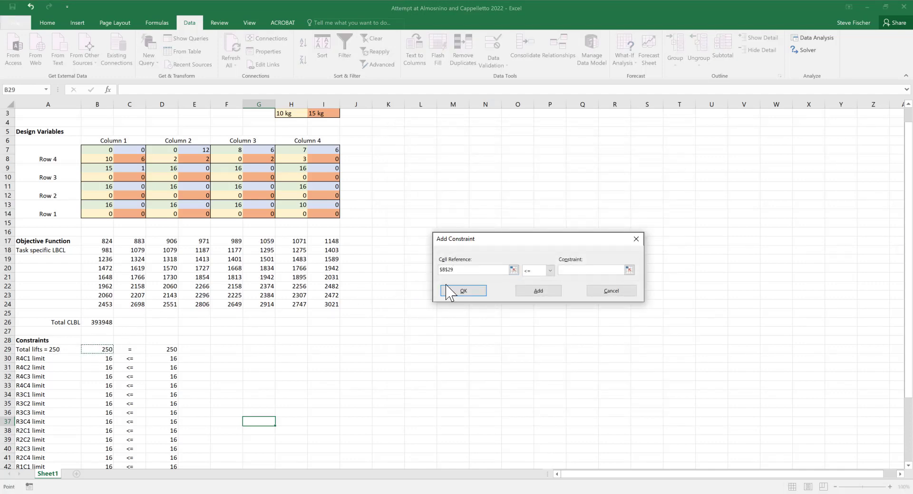
pyautogui.click(550, 270)
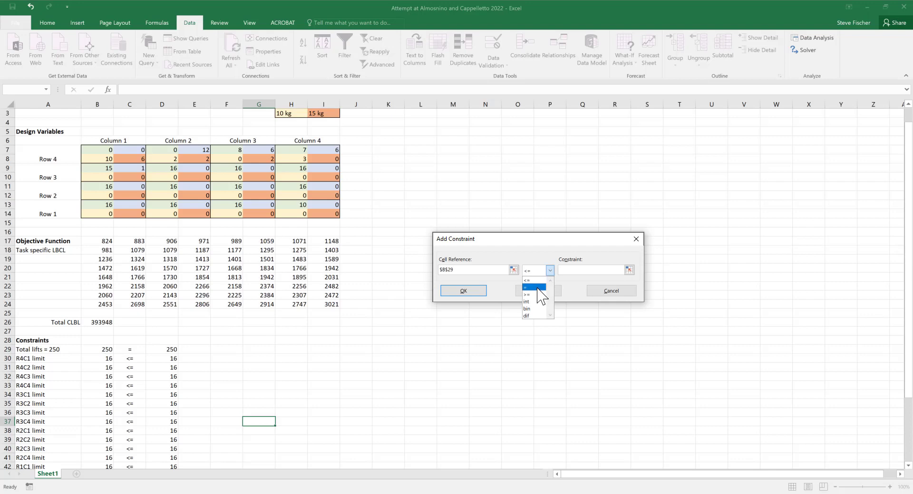
pyautogui.click(537, 288)
pyautogui.click(629, 270)
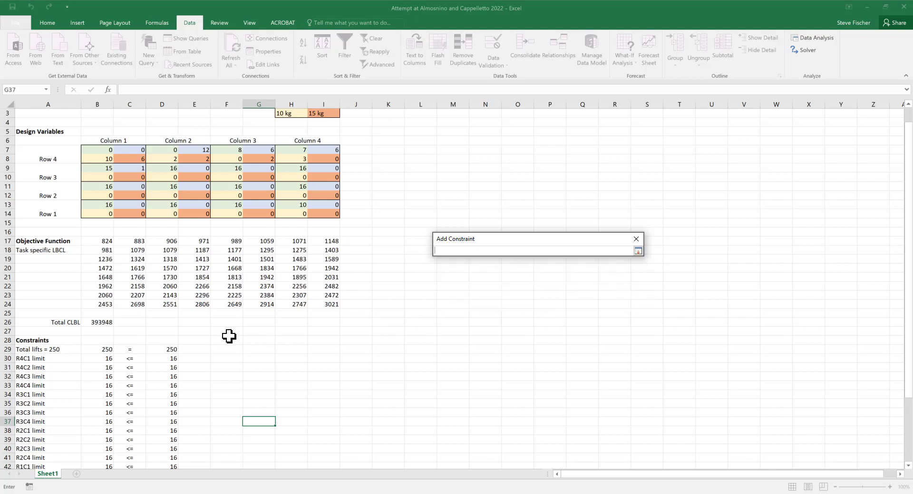
pyautogui.click(172, 351)
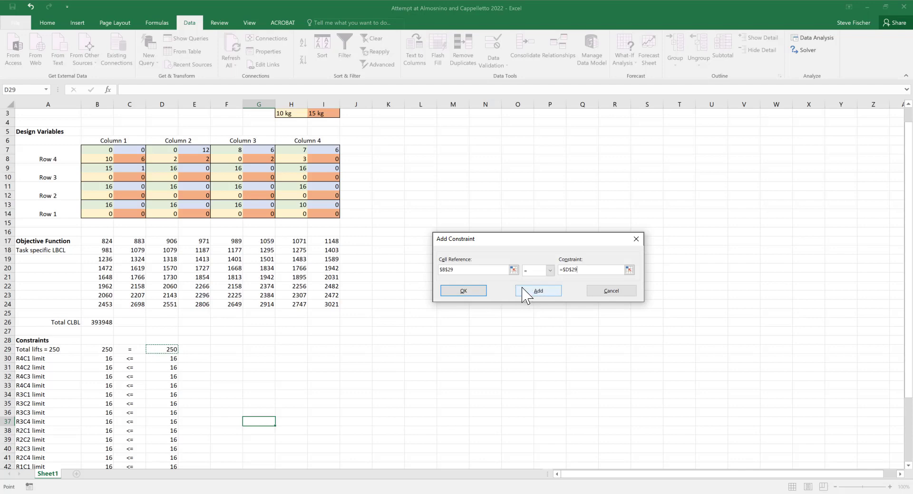
pyautogui.click(535, 295)
# Add a Solver constraint requiring the shelf totals in B30:B45 to be <= the limits in D30:D45
pyautogui.click(515, 270)
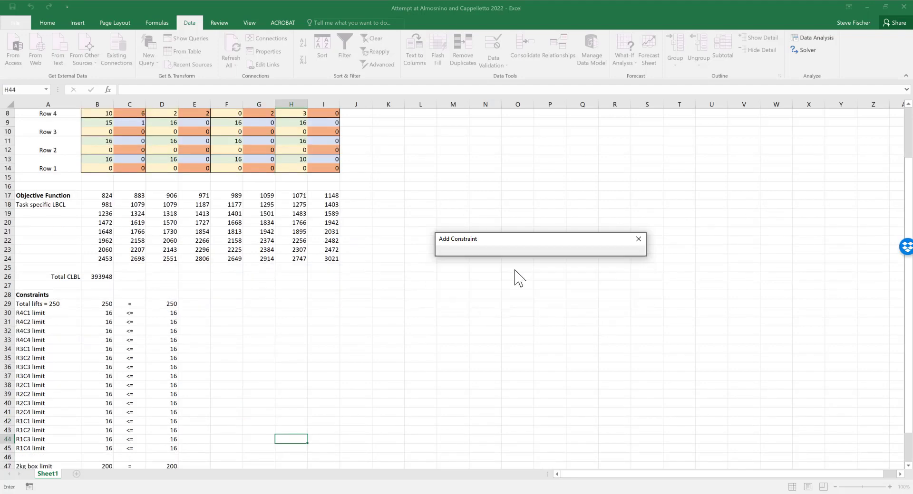
pyautogui.moveTo(110, 313); pyautogui.dragTo(106, 448)
pyautogui.click(641, 251)
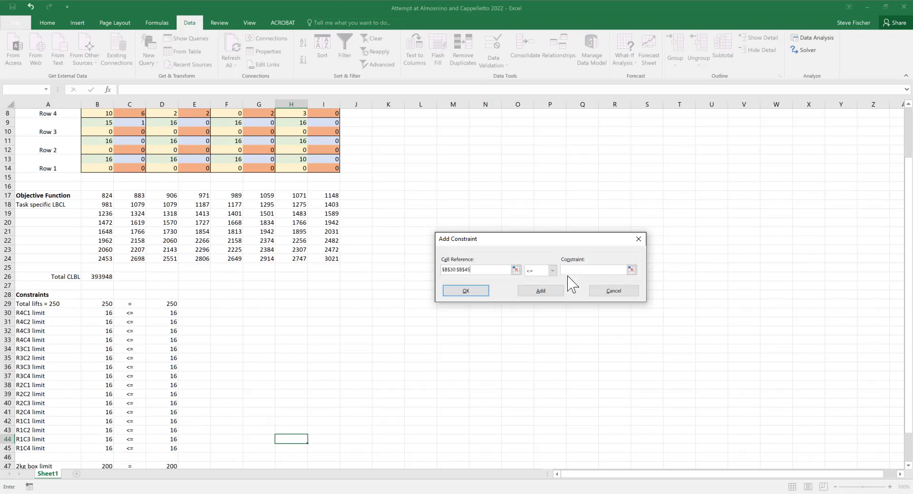
pyautogui.click(631, 271)
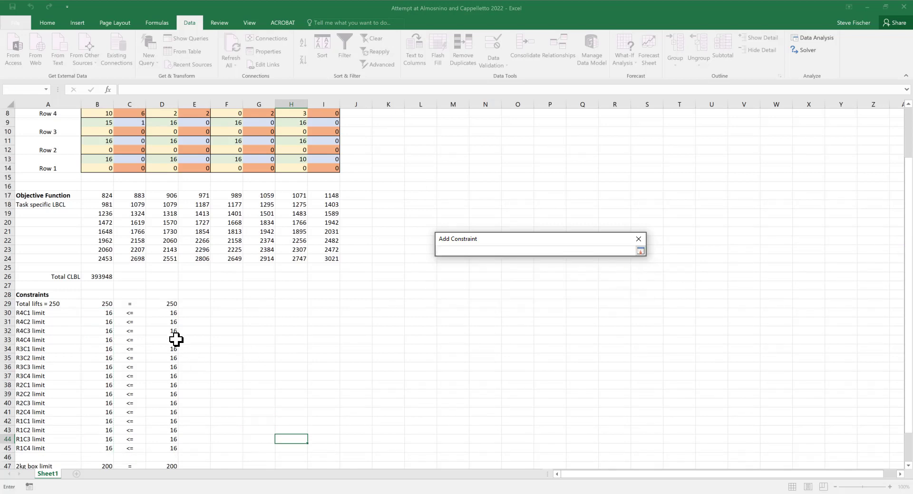
pyautogui.moveTo(174, 313); pyautogui.dragTo(165, 445)
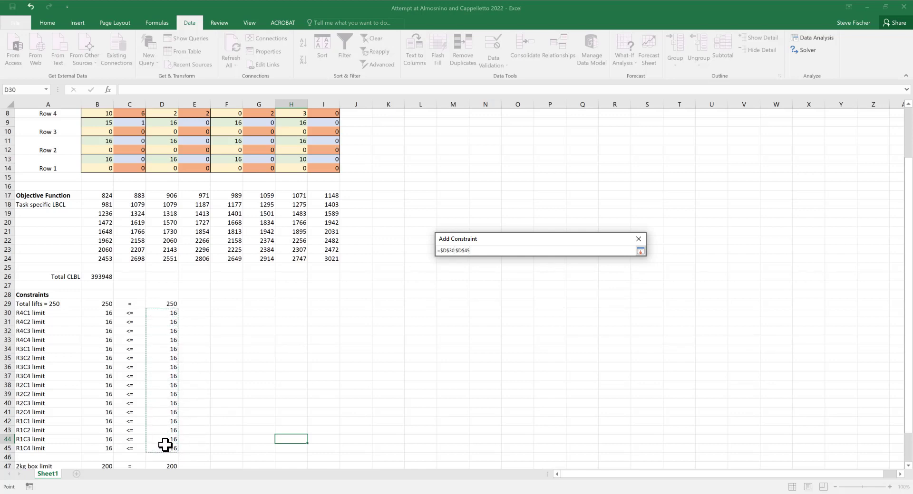
pyautogui.click(641, 251)
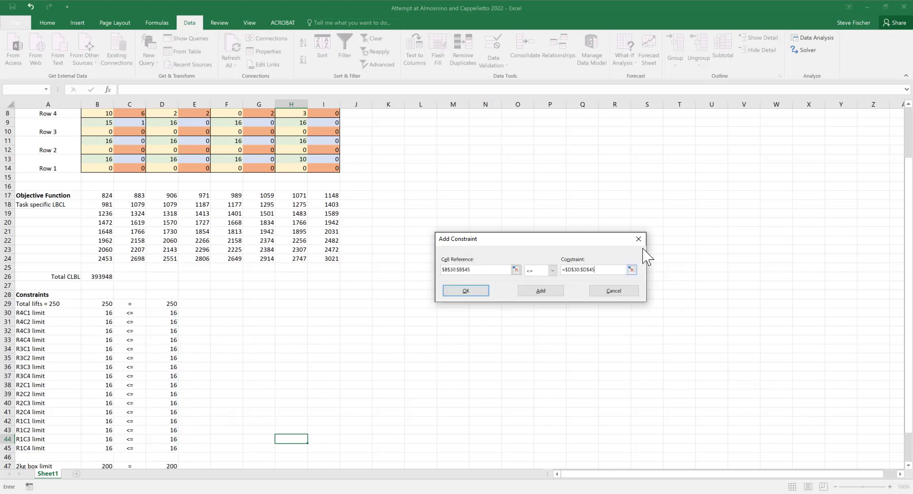
pyautogui.click(542, 292)
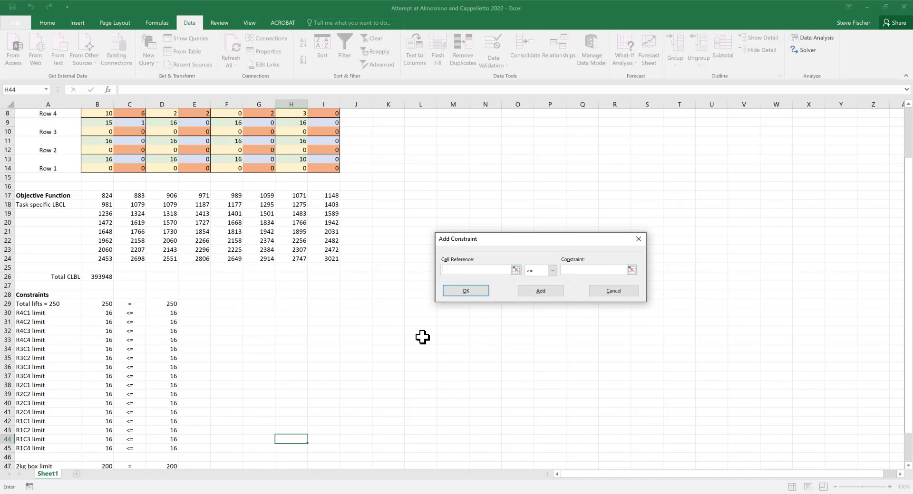
# Add a Solver constraint requiring the box totals in B47:B50 to be <= the limits in D47:D50
pyautogui.scroll(-2, 293, 354)
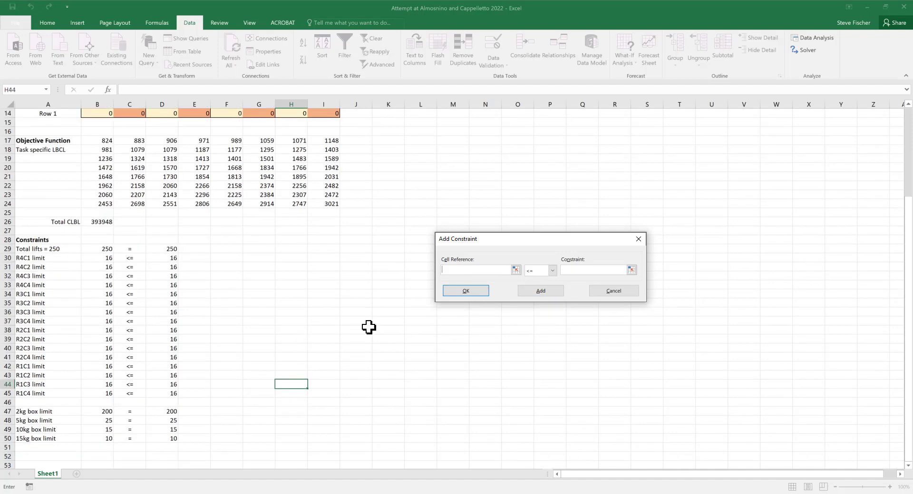
pyautogui.click(515, 270)
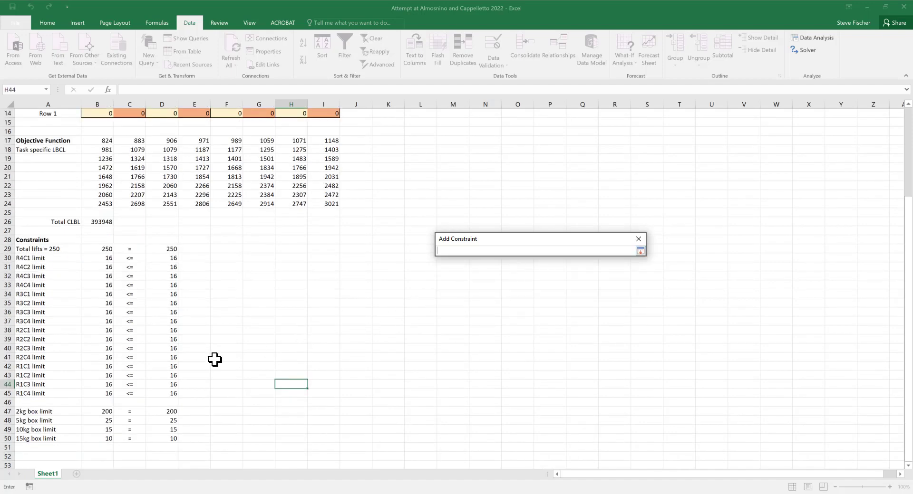
pyautogui.moveTo(102, 414); pyautogui.dragTo(102, 438)
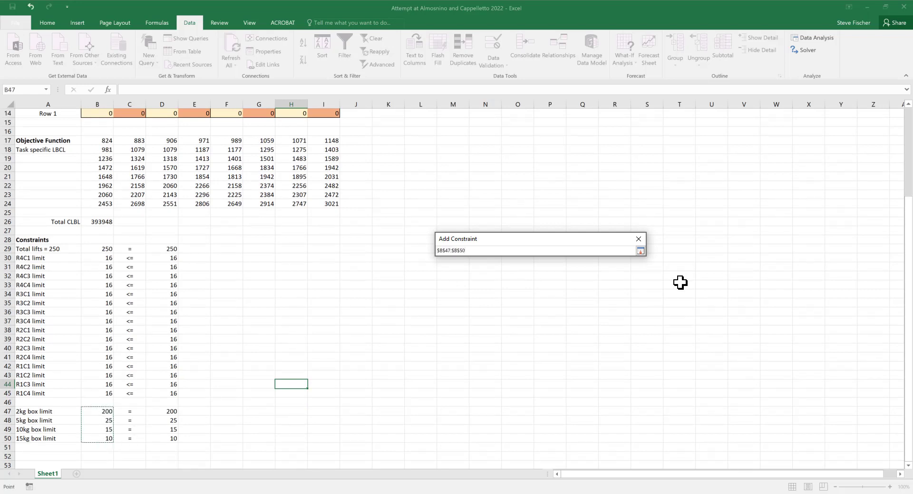
pyautogui.click(640, 251)
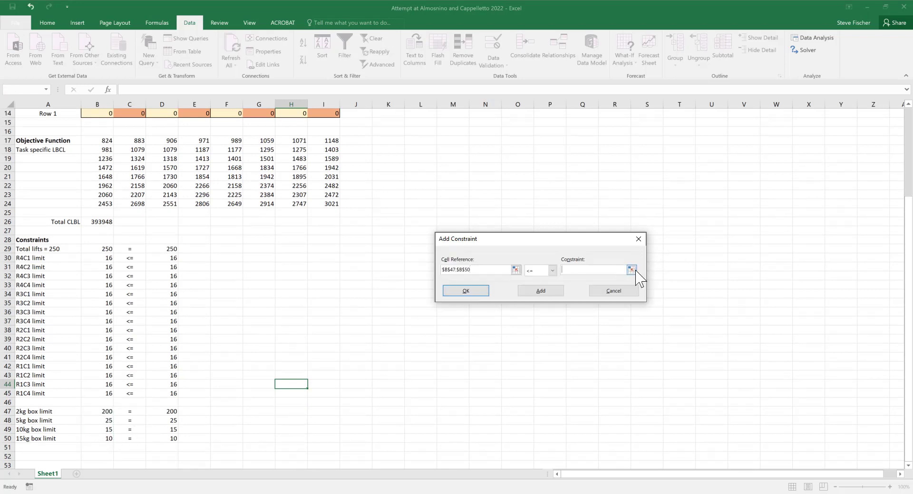
pyautogui.click(636, 270)
pyautogui.moveTo(174, 412); pyautogui.dragTo(176, 437)
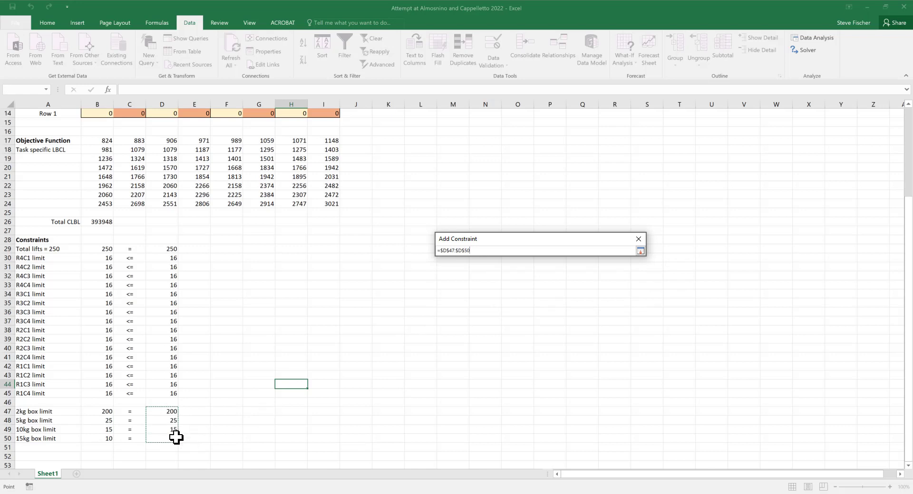
pyautogui.click(640, 251)
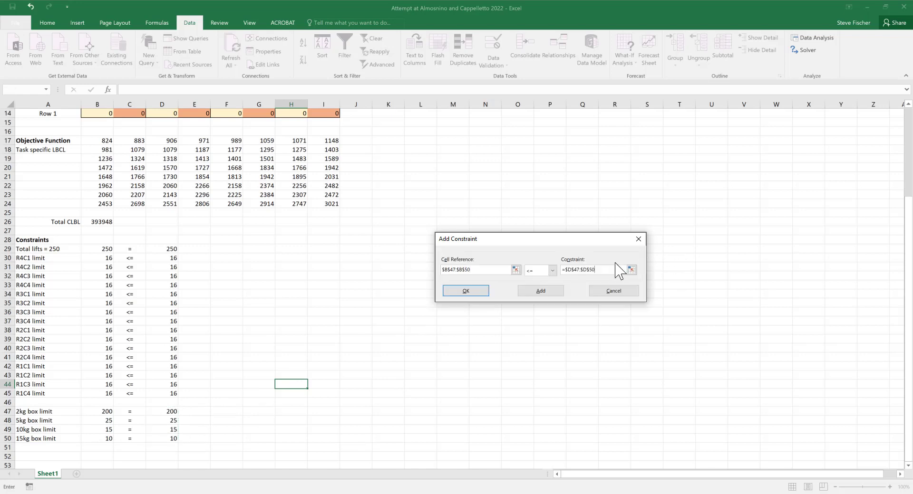
pyautogui.click(546, 294)
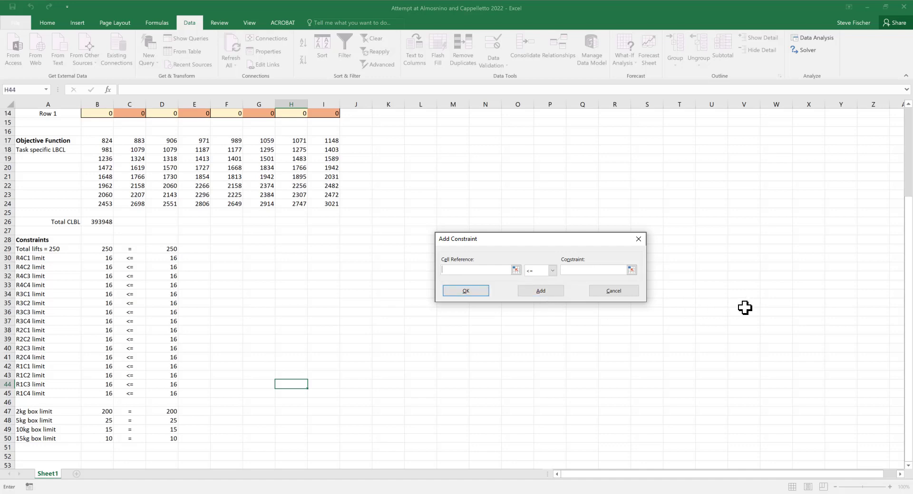
# Add a non-negativity Solver constraint requiring the design variable cells B7:I14 to be >= 0
pyautogui.scroll(5, 745, 308)
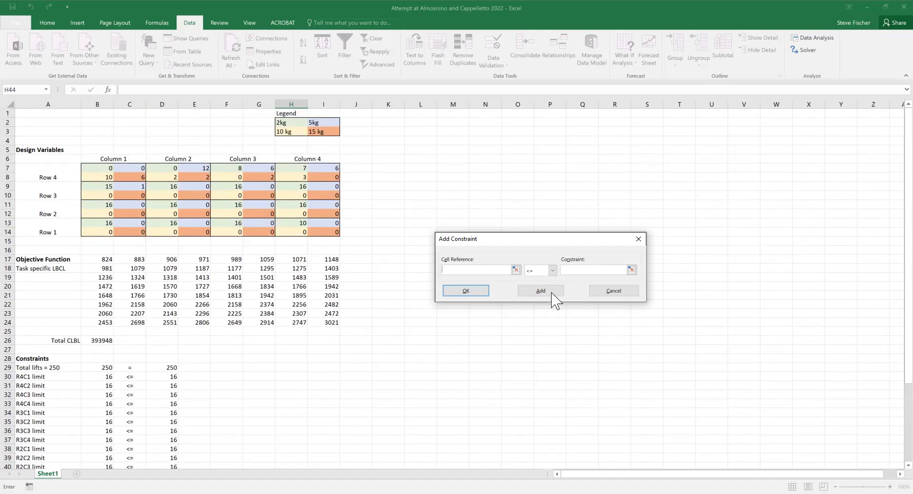
pyautogui.click(515, 270)
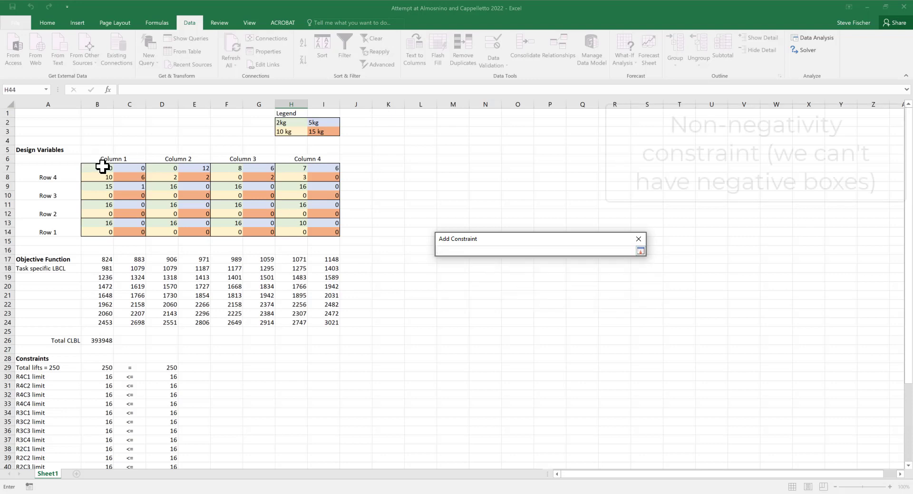
pyautogui.moveTo(104, 167); pyautogui.dragTo(322, 229)
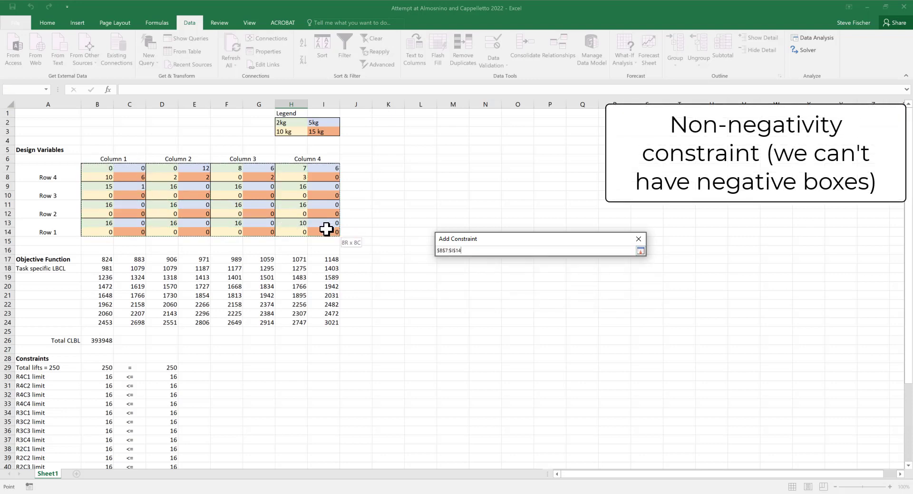
pyautogui.click(641, 251)
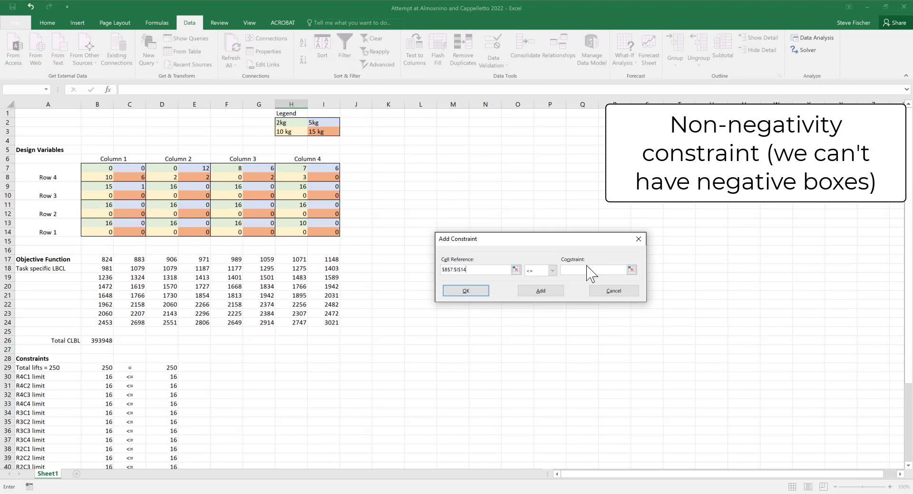
pyautogui.click(552, 271)
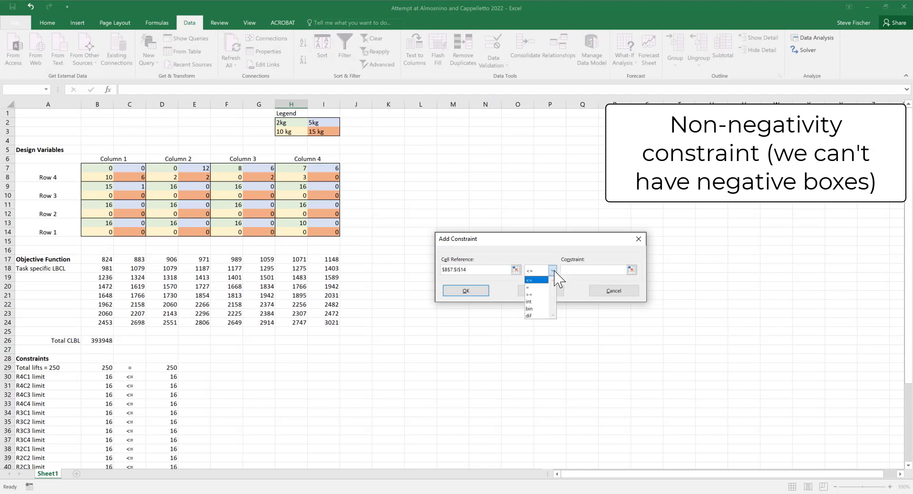
pyautogui.click(541, 294)
pyautogui.click(589, 270)
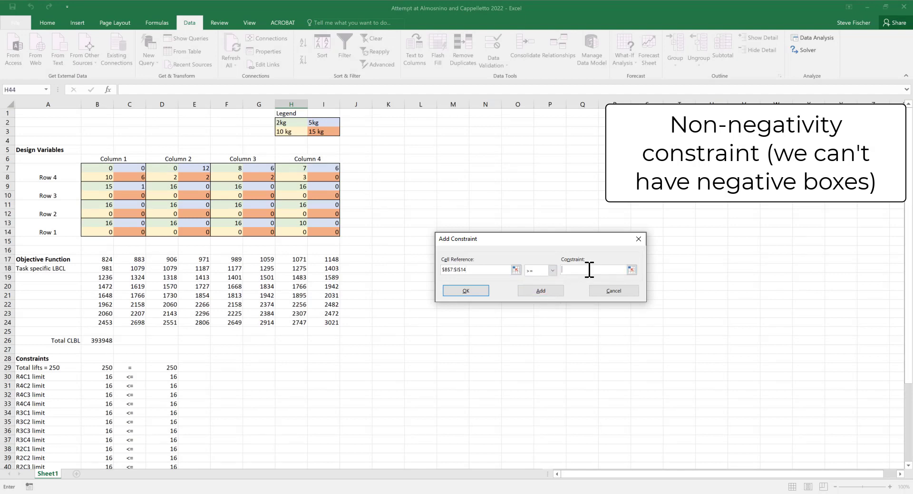
pyautogui.write('0')
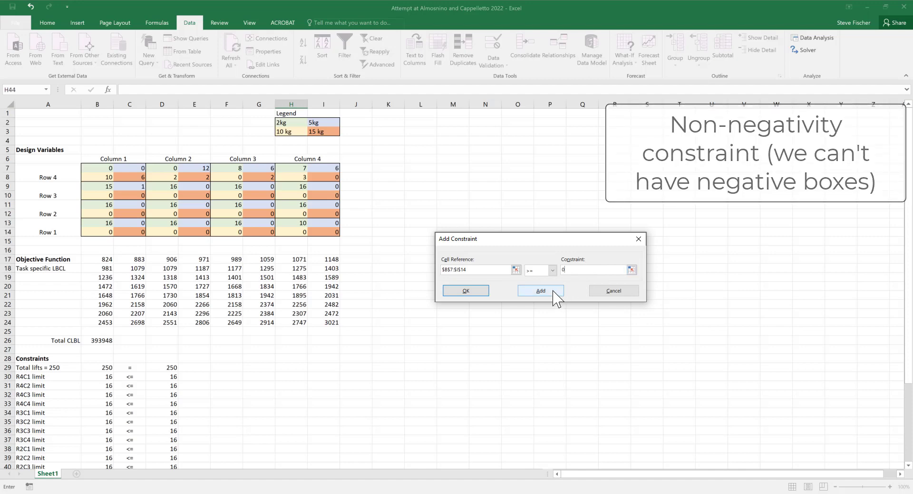
pyautogui.click(552, 291)
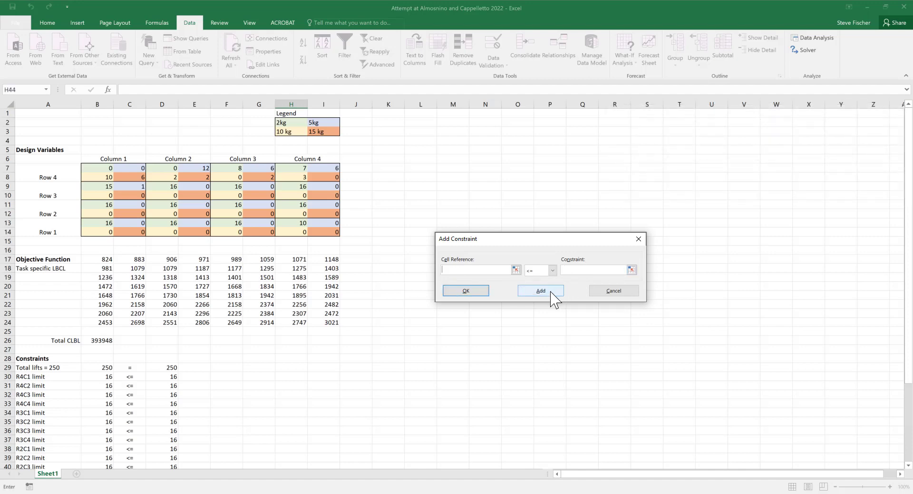
# Add a Solver constraint requiring the design variable cells B7:I14 to be integers, and finish adding constraints
pyautogui.click(516, 270)
pyautogui.moveTo(95, 168); pyautogui.dragTo(328, 232)
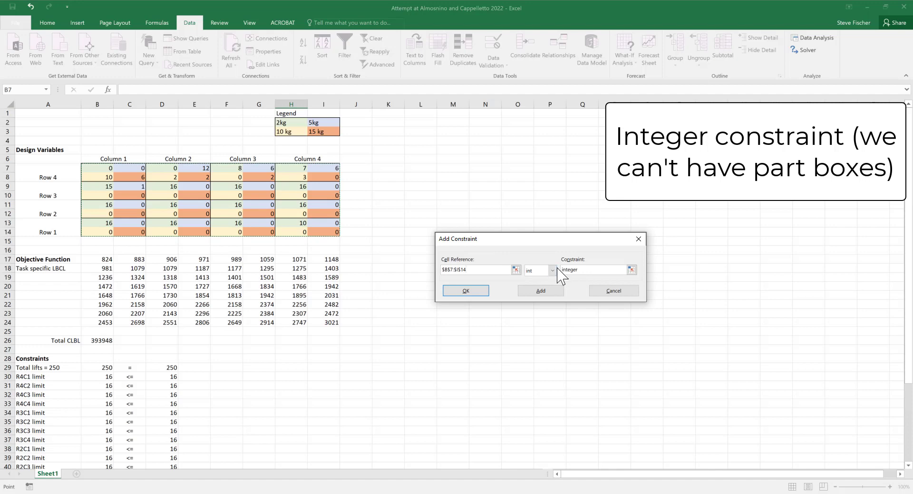
pyautogui.click(541, 292)
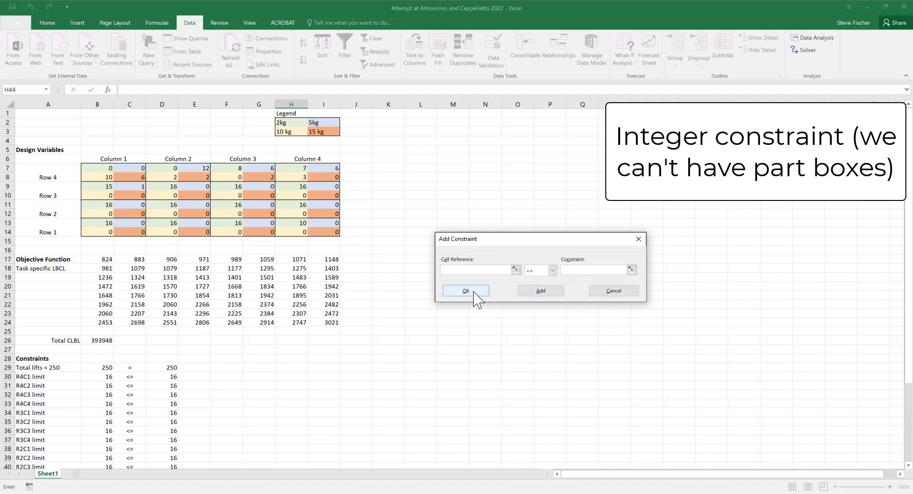
pyautogui.click(612, 293)
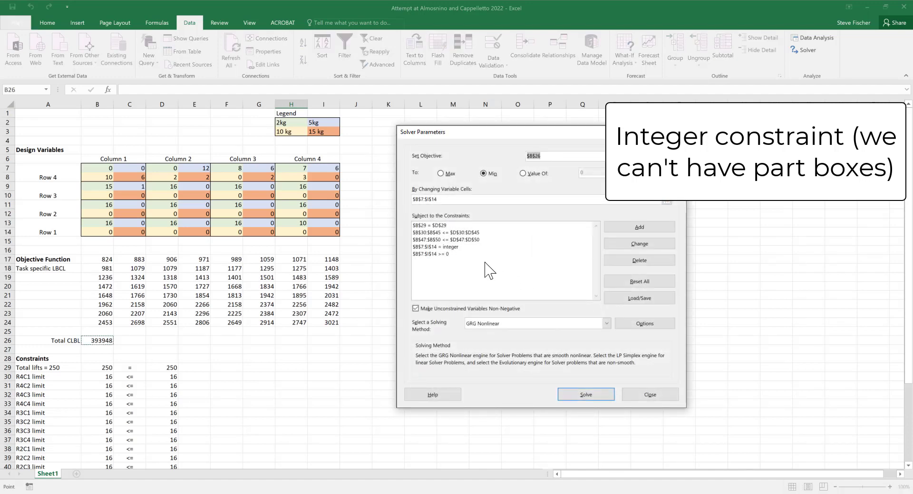
# Check each listed constraint, and run Solver with the GRG Nonlinear method, keeping the Solver solution
pyautogui.click(430, 226)
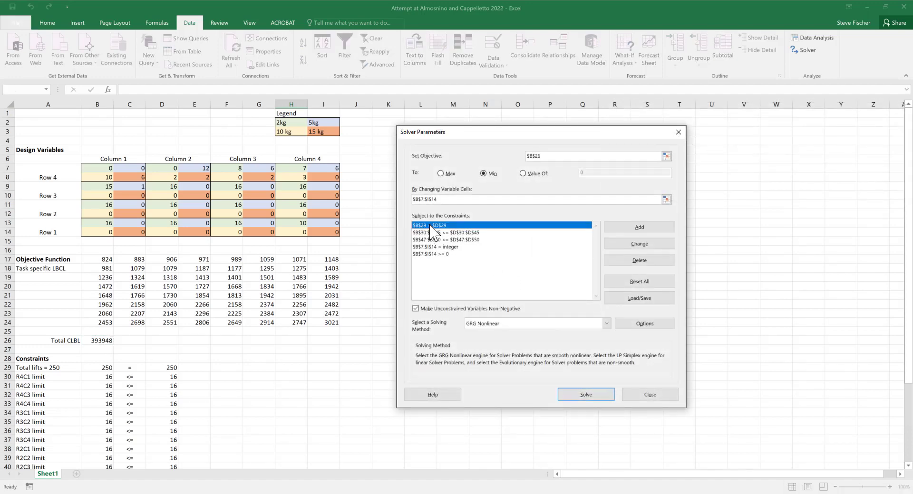
pyautogui.click(466, 233)
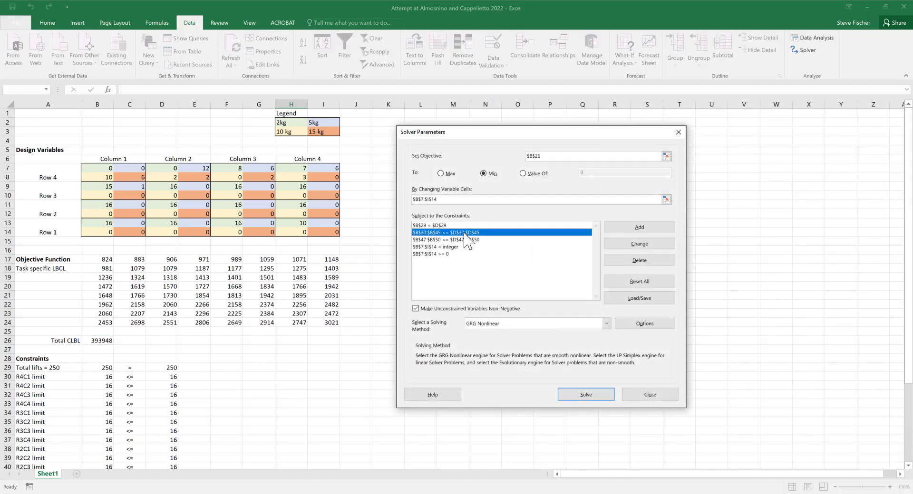
pyautogui.click(473, 240)
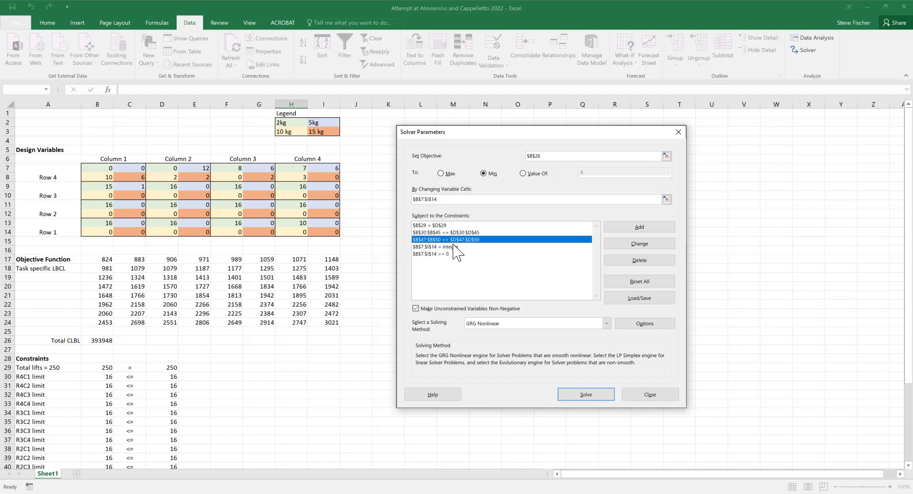
pyautogui.click(453, 247)
pyautogui.click(444, 254)
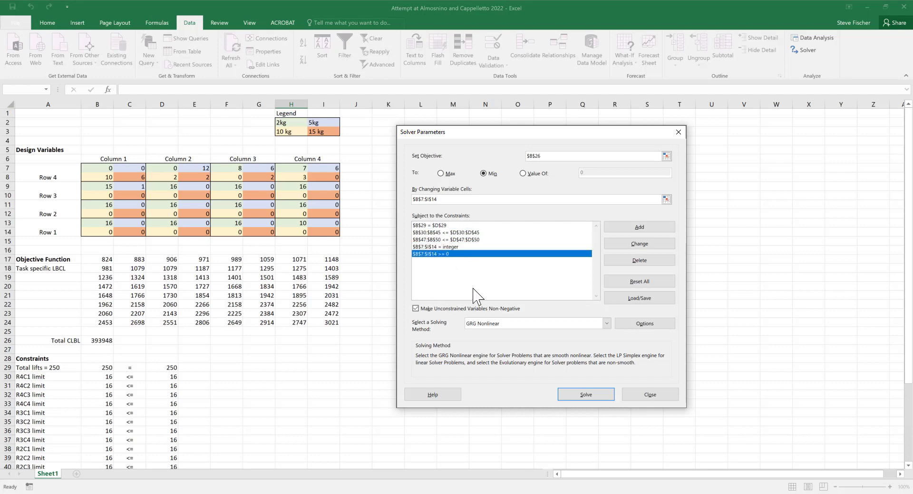
pyautogui.click(587, 395)
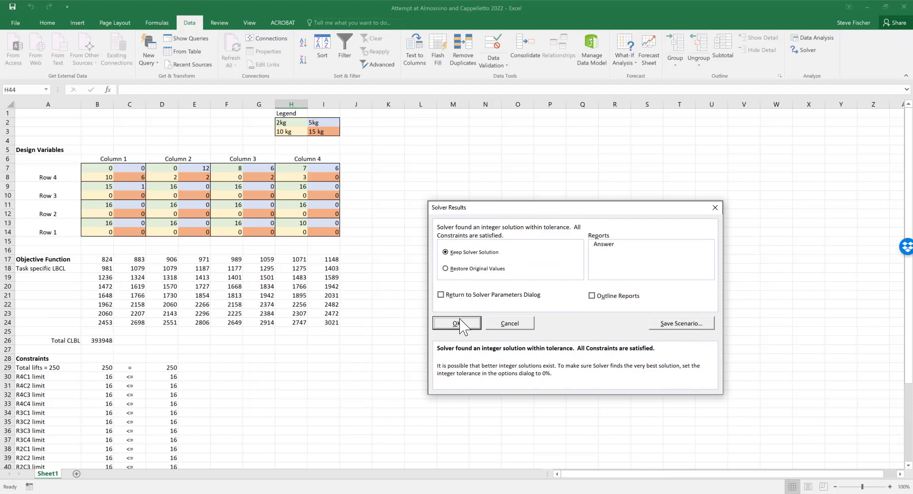
pyautogui.click(459, 325)
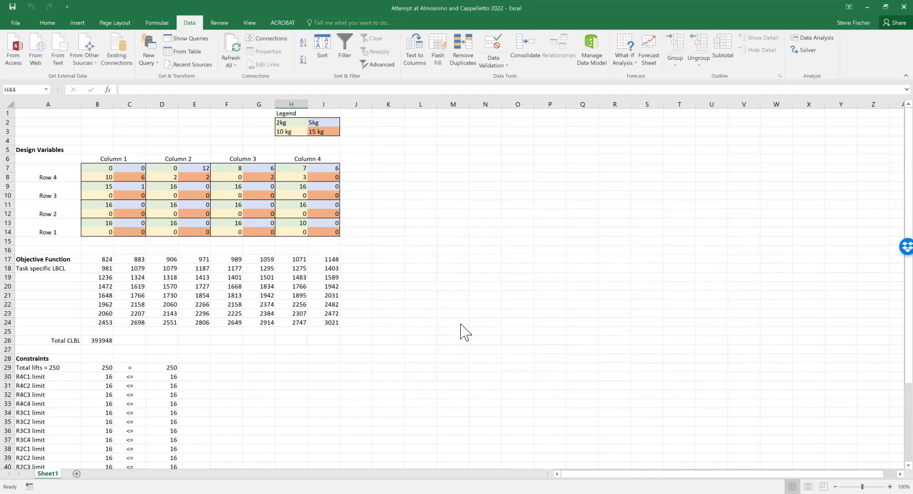